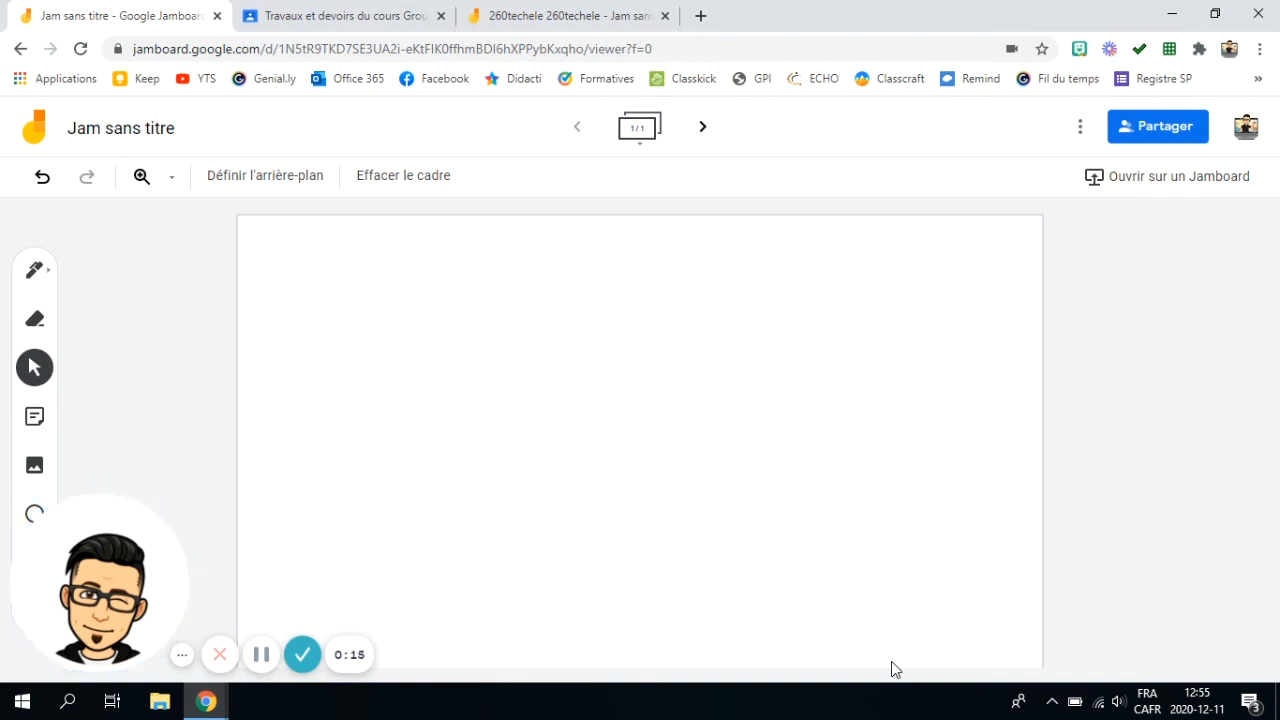
- Set the frame's background to the image ScreenShot005 uploaded from the Bureau folder
{"action": "left_click", "coordinate": [270, 180]}
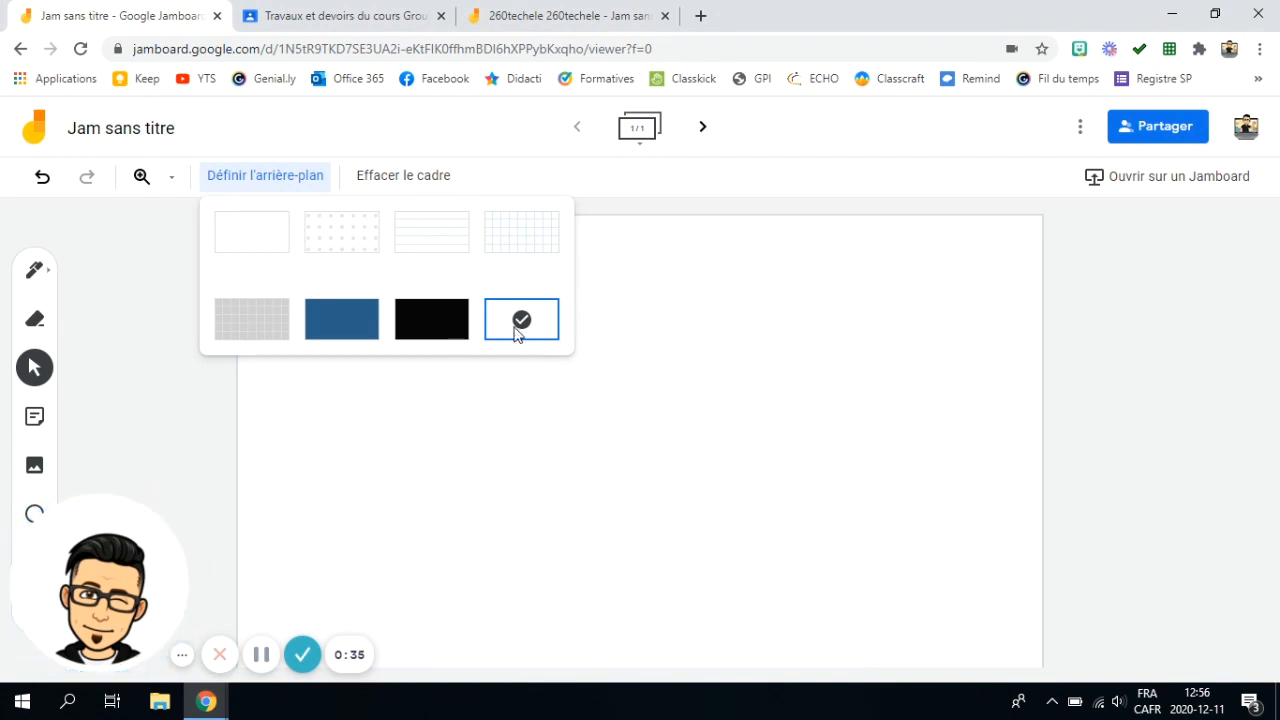
{"action": "left_click", "coordinate": [524, 322]}
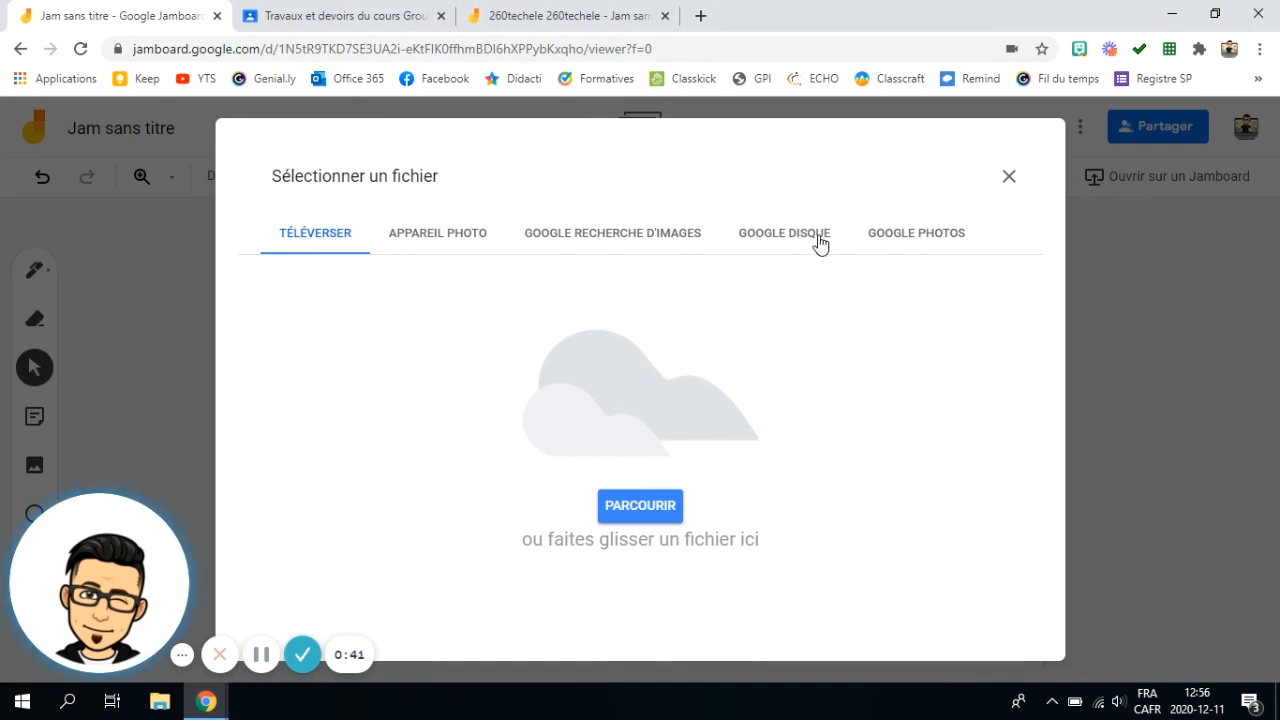
{"action": "left_click", "coordinate": [654, 516]}
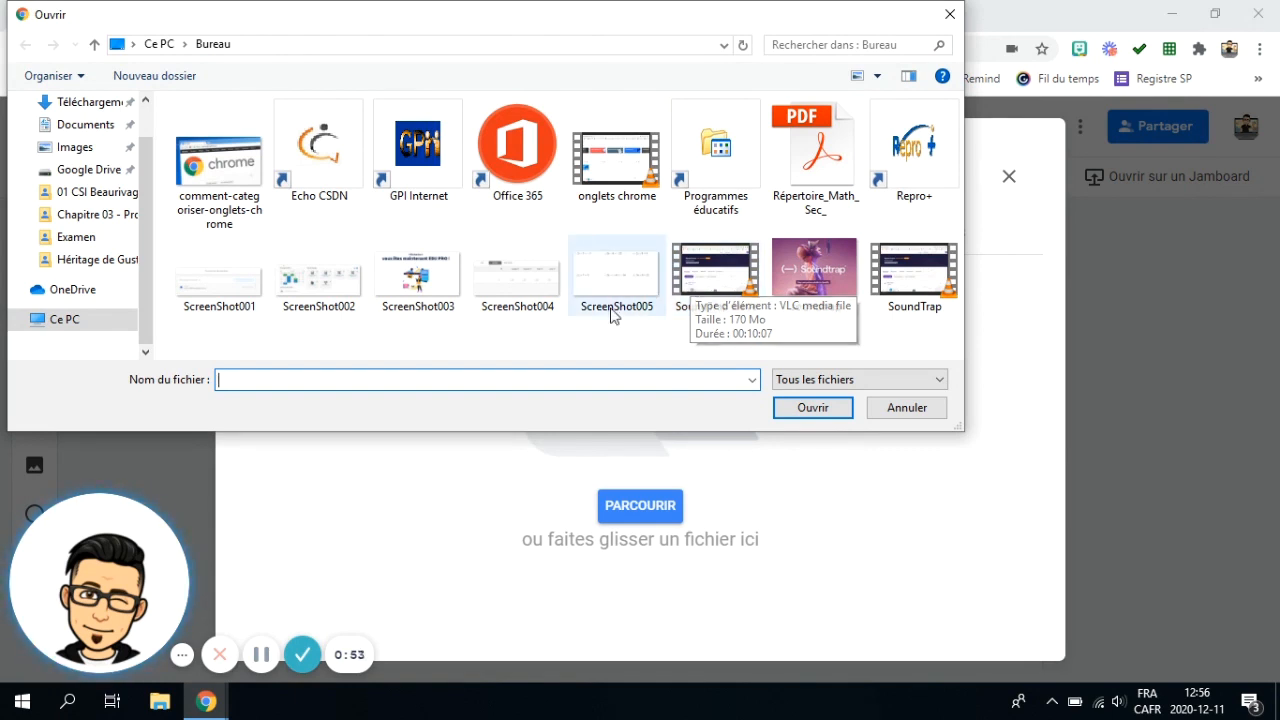
{"action": "left_click", "coordinate": [616, 276]}
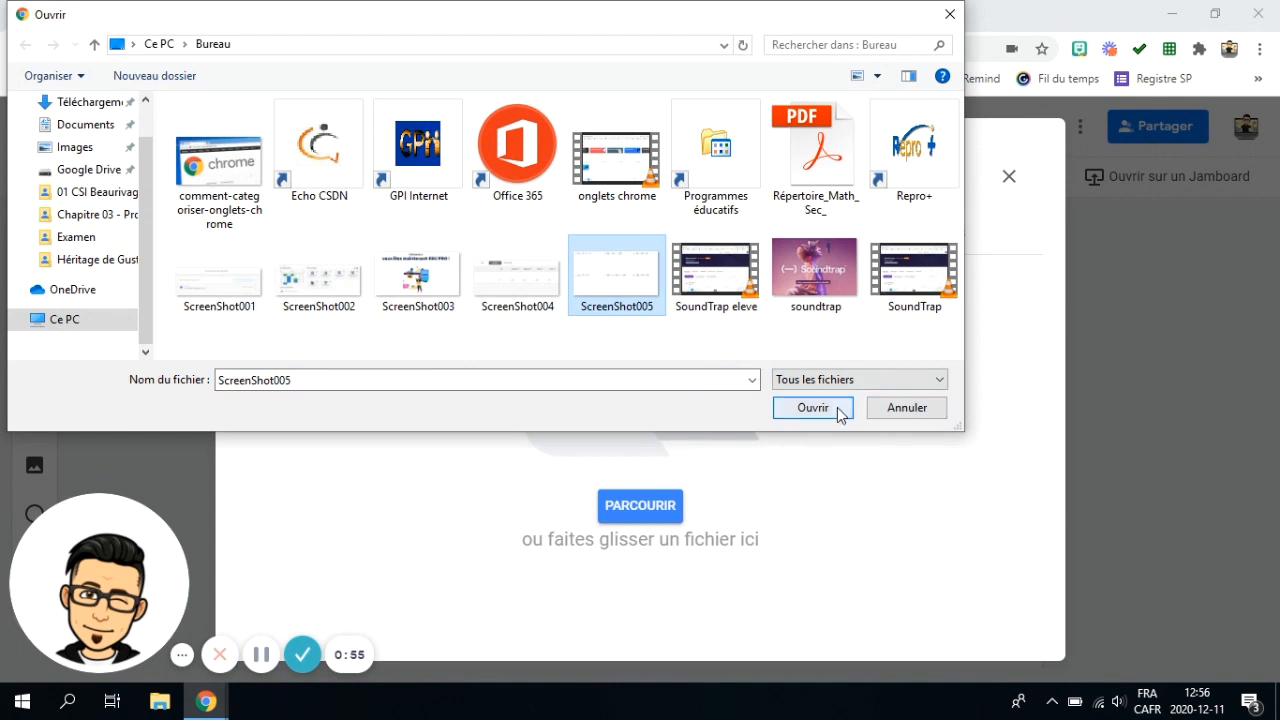
{"action": "left_click", "coordinate": [834, 406]}
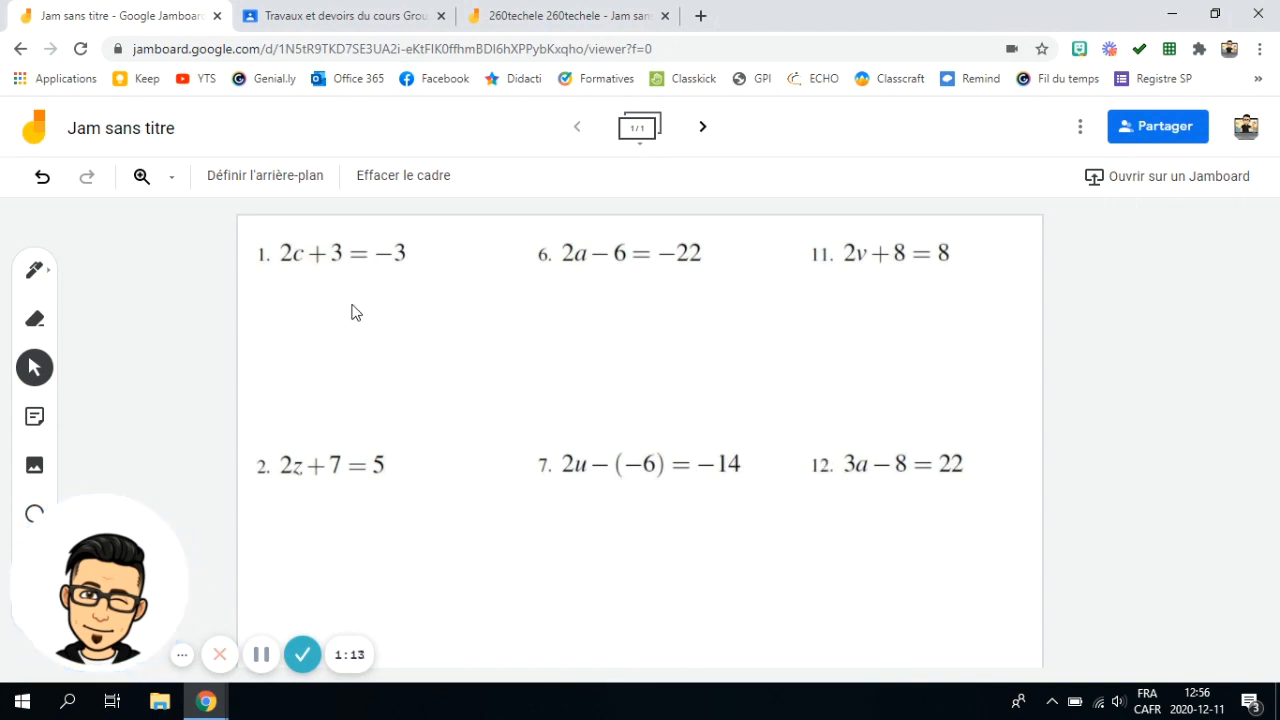
- Handwrite "-3" in black pen under both sides of equation 1, beneath the +3 and the −3
{"action": "left_click", "coordinate": [34, 270]}
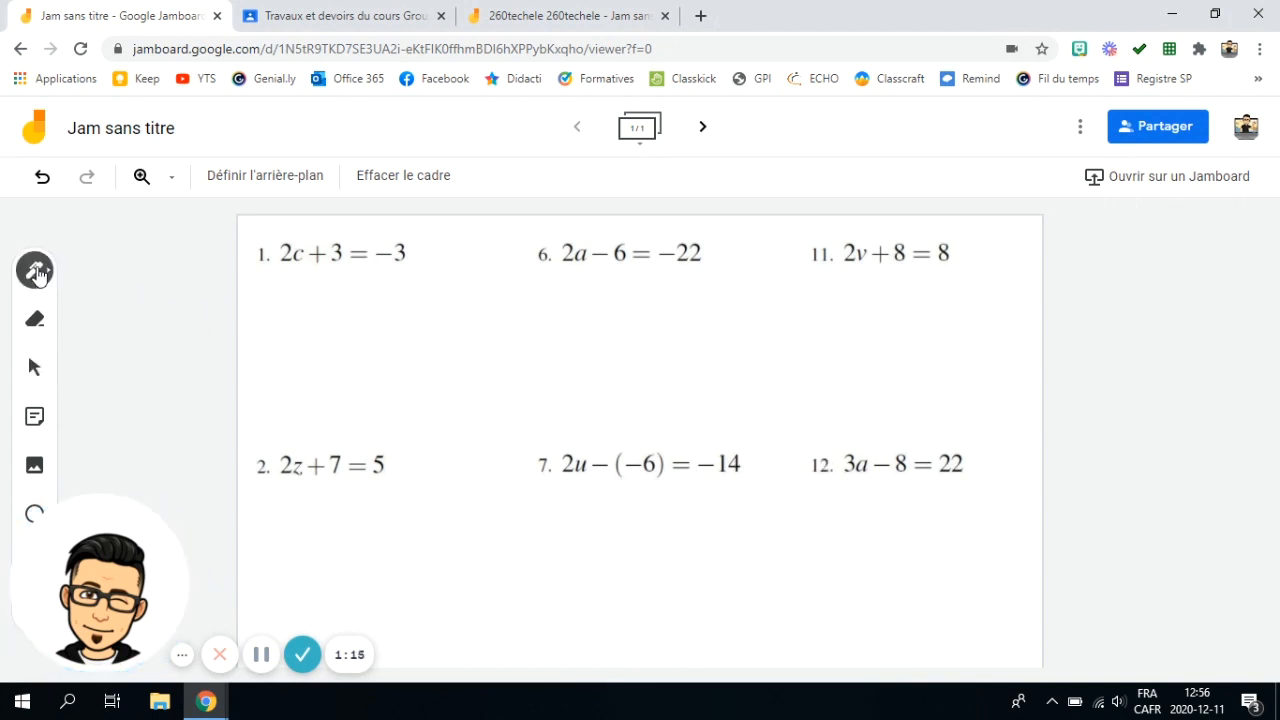
{"action": "left_click_drag", "start_coordinate": [322, 281], "coordinate": [327, 302]}
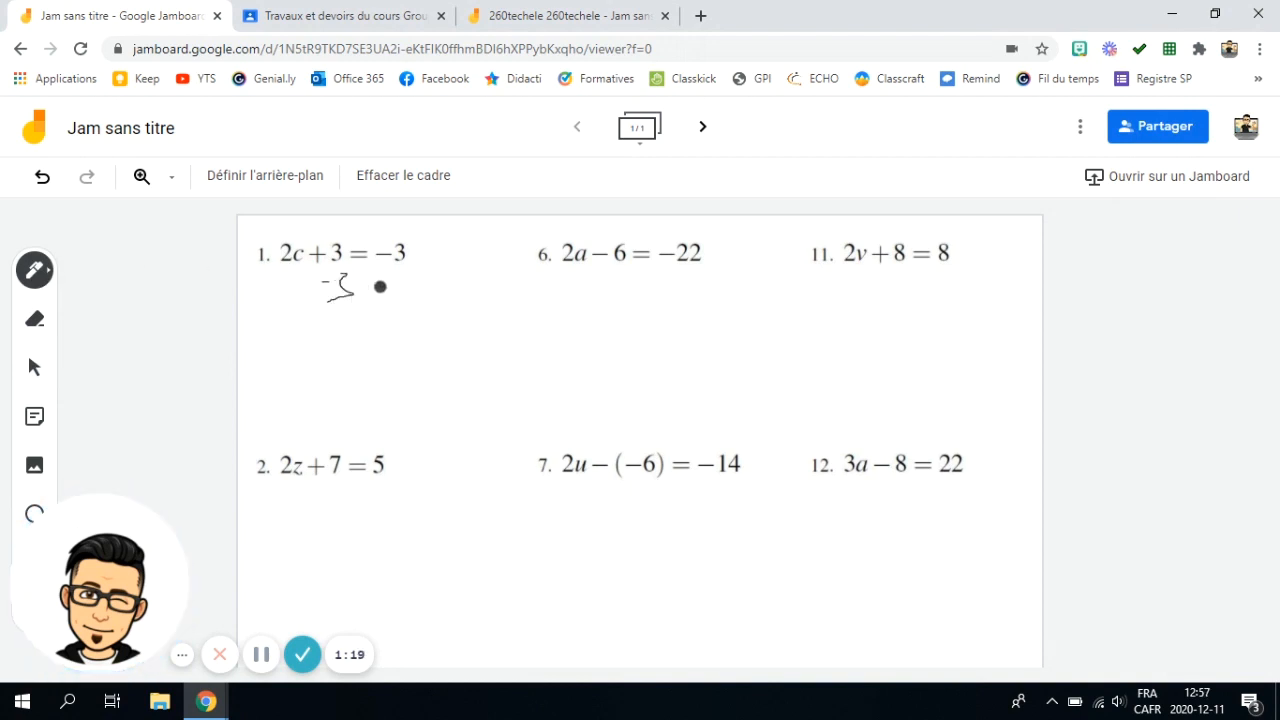
{"action": "mouse_move", "coordinate": [397, 270]}
{"action": "left_mouse_down"}
{"action": "mouse_move", "coordinate": [405, 290]}
{"action": "mouse_move", "coordinate": [391, 297]}
{"action": "left_mouse_up"}
- Rename the untitled jam as Exercice2
{"action": "left_click", "coordinate": [133, 127]}
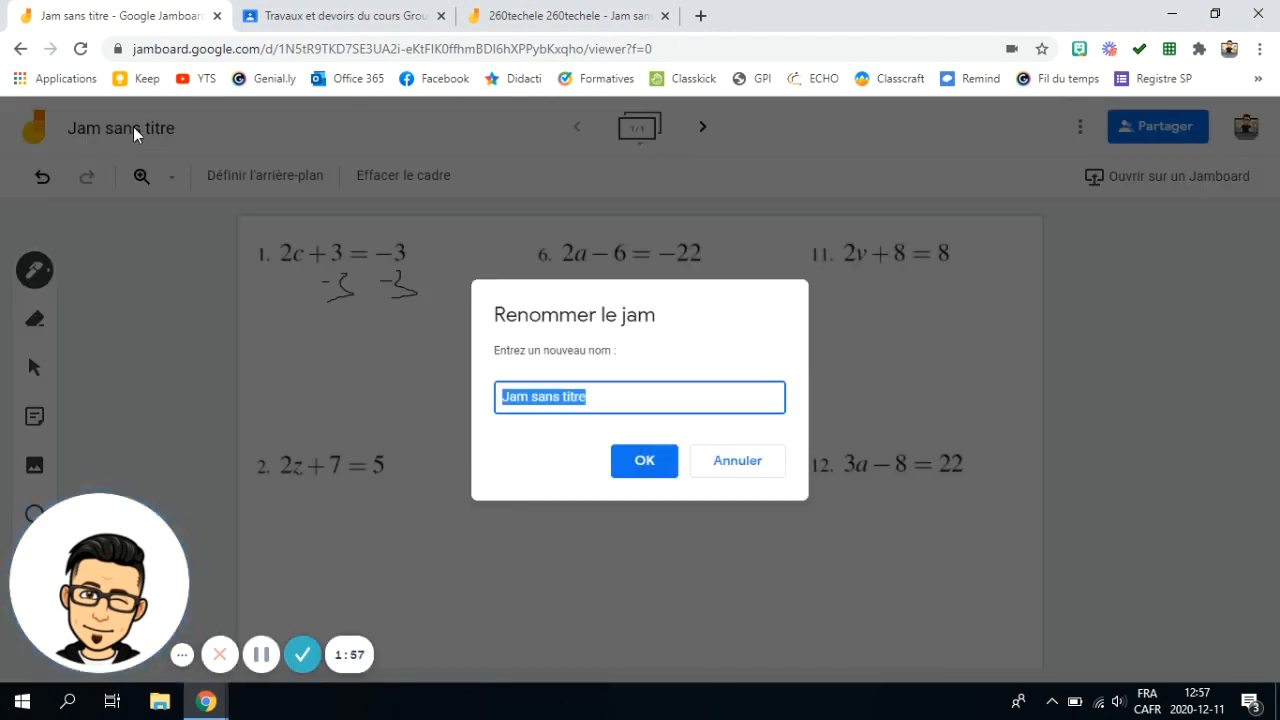
{"action": "type", "text": "Exercice2"}
{"action": "key", "text": "Return"}
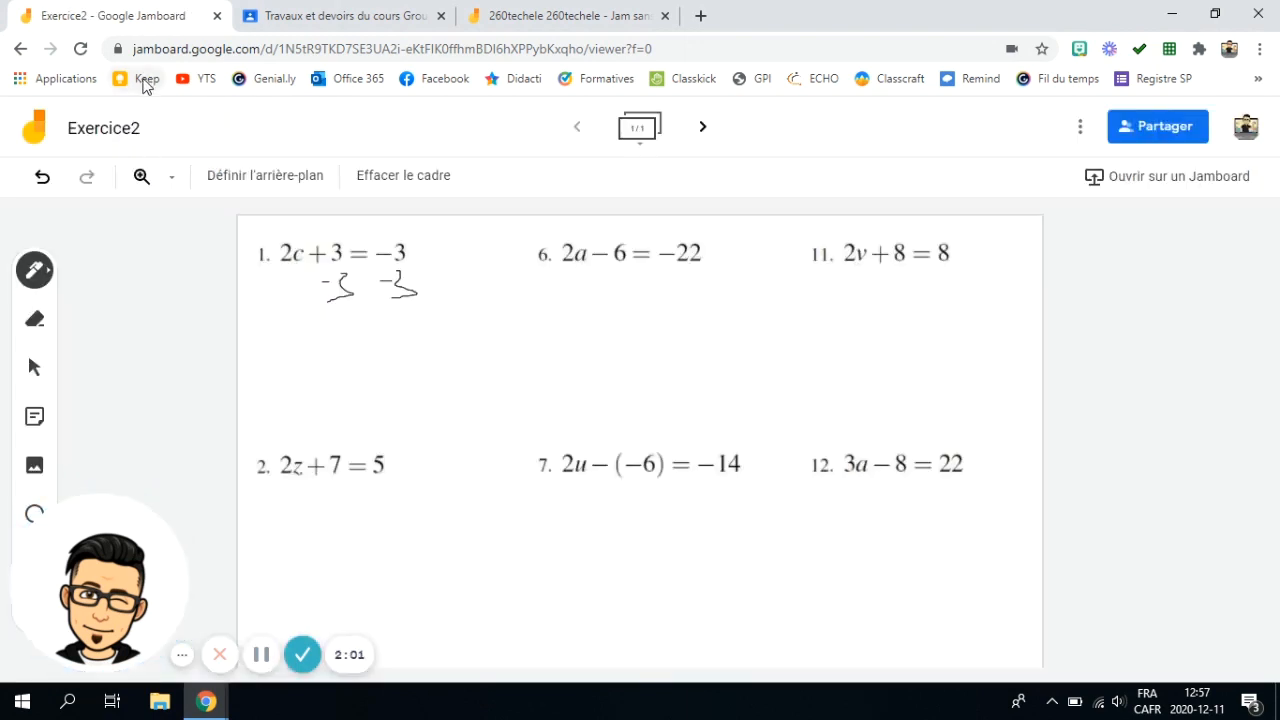
- Switch to Google Classroom and create a new assignment (Devoir) titled Exercice2
{"action": "left_click", "coordinate": [336, 18]}
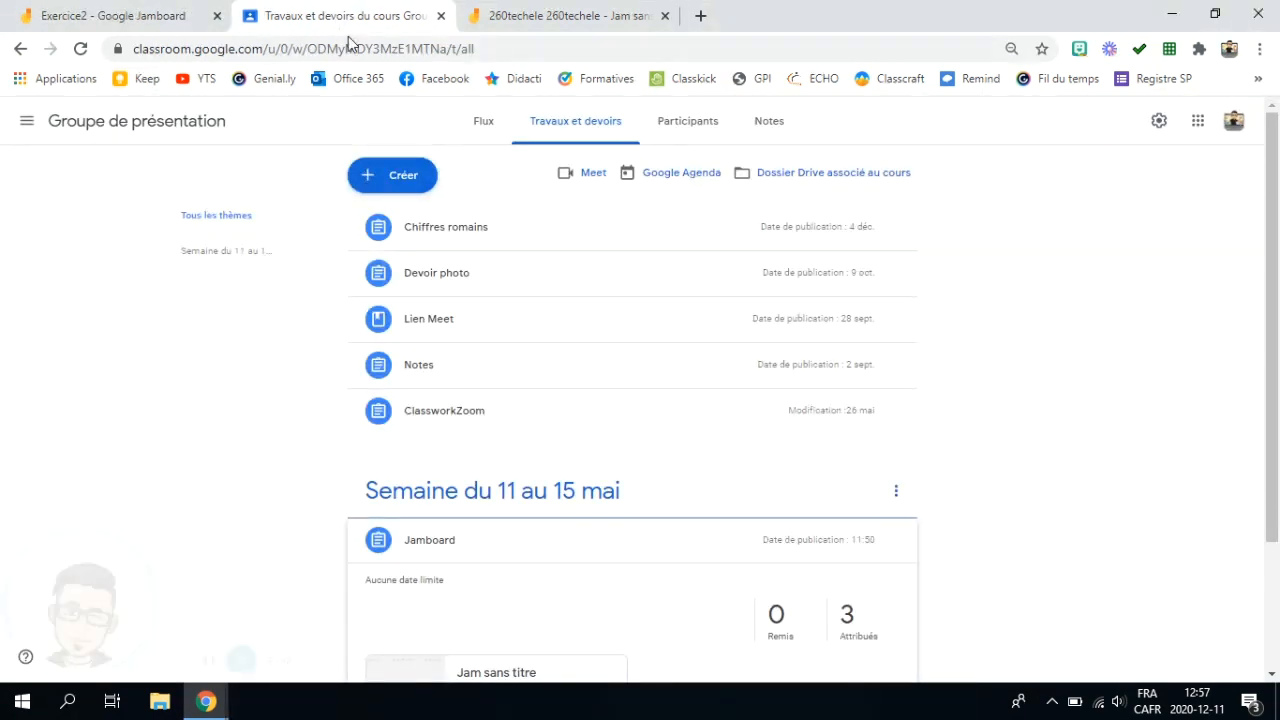
{"action": "left_click", "coordinate": [405, 175]}
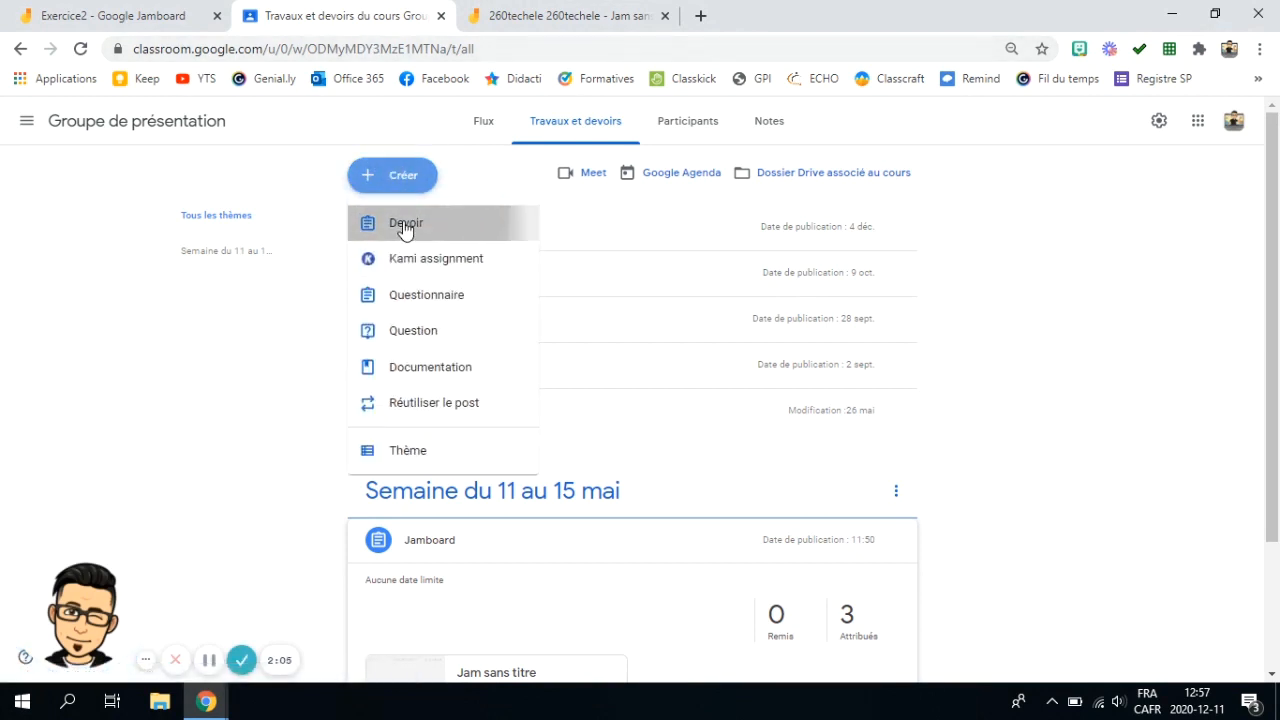
{"action": "left_click", "coordinate": [403, 222]}
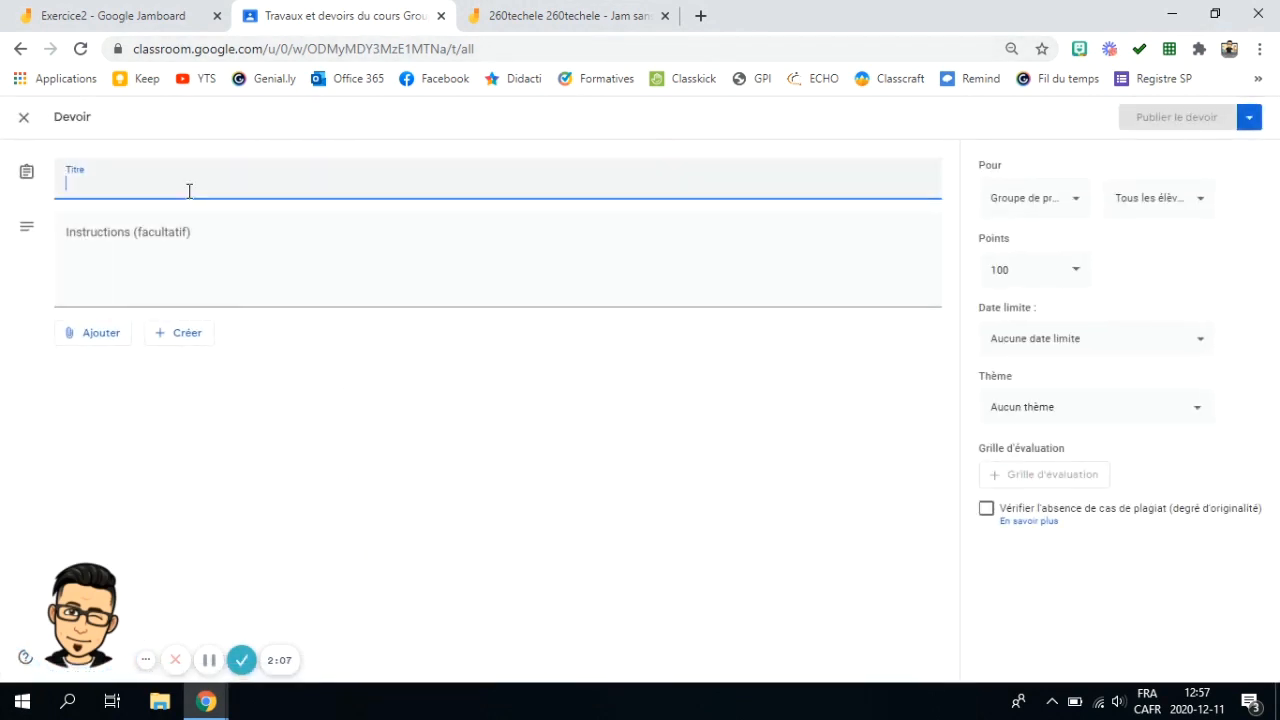
{"action": "type", "text": "Exercice2"}
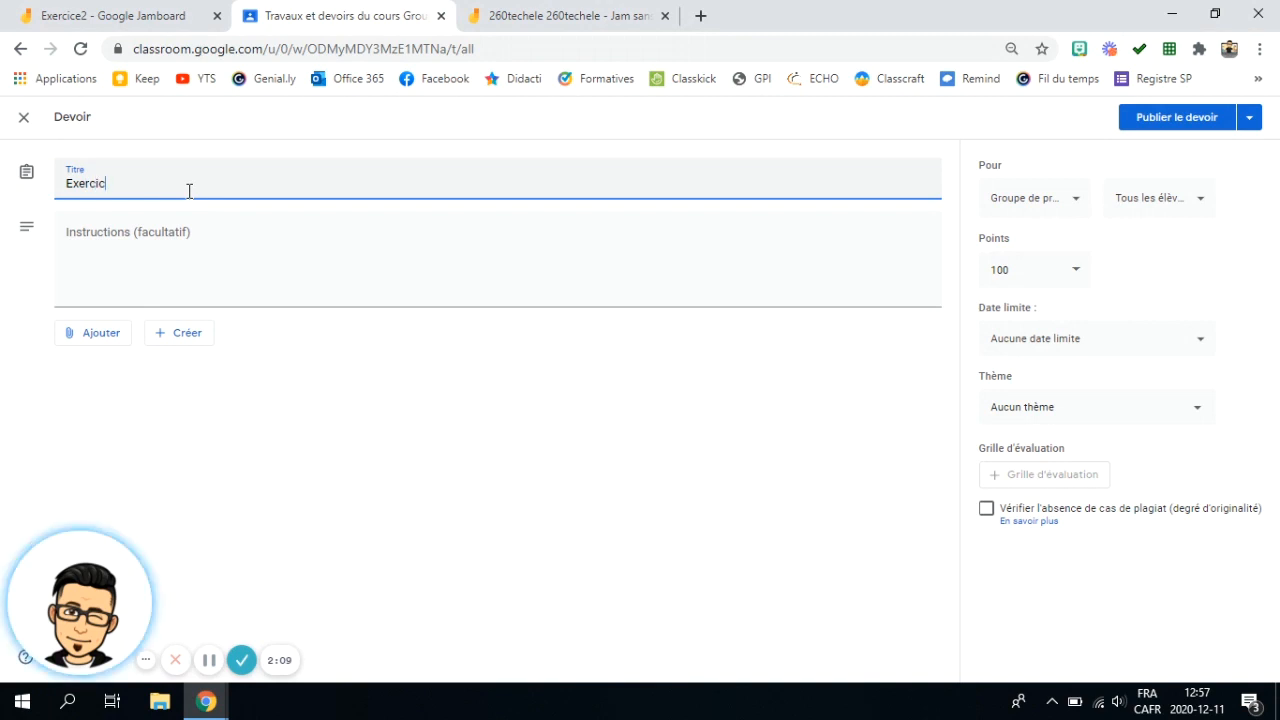
- Attach the Exercice2 jam from Google Drive to the assignment
{"action": "left_click", "coordinate": [106, 337]}
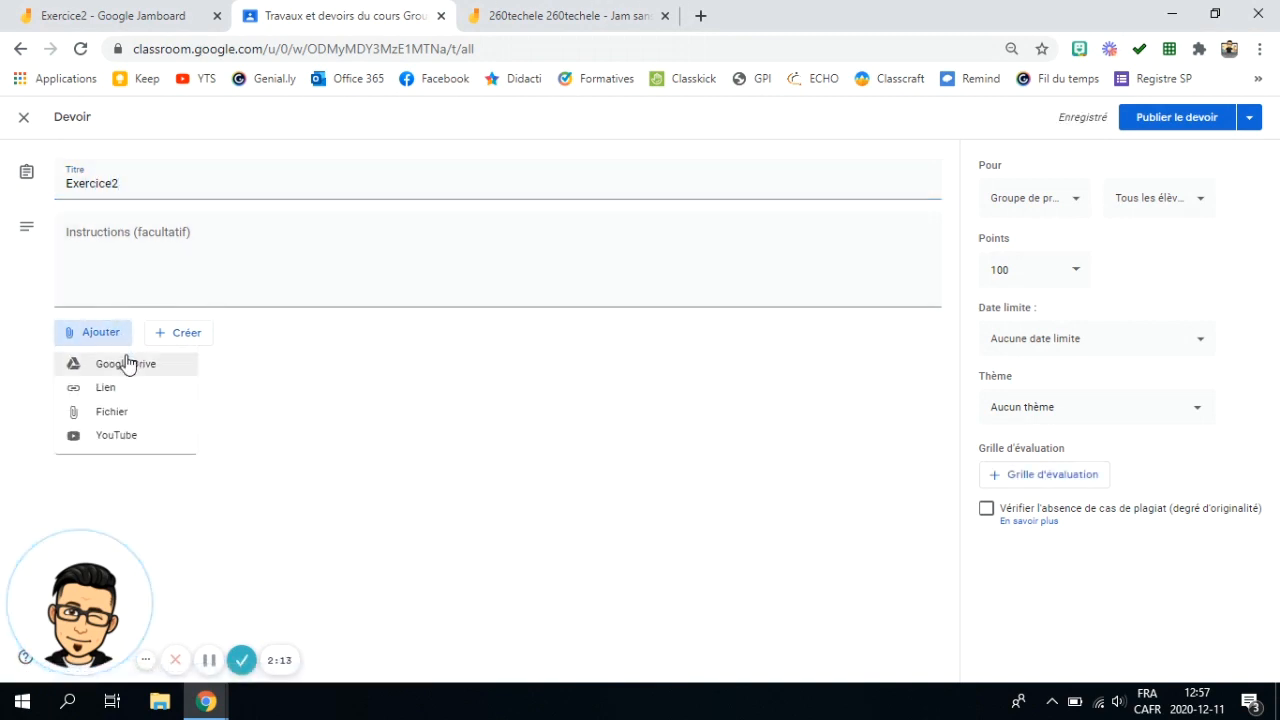
{"action": "left_click", "coordinate": [126, 365]}
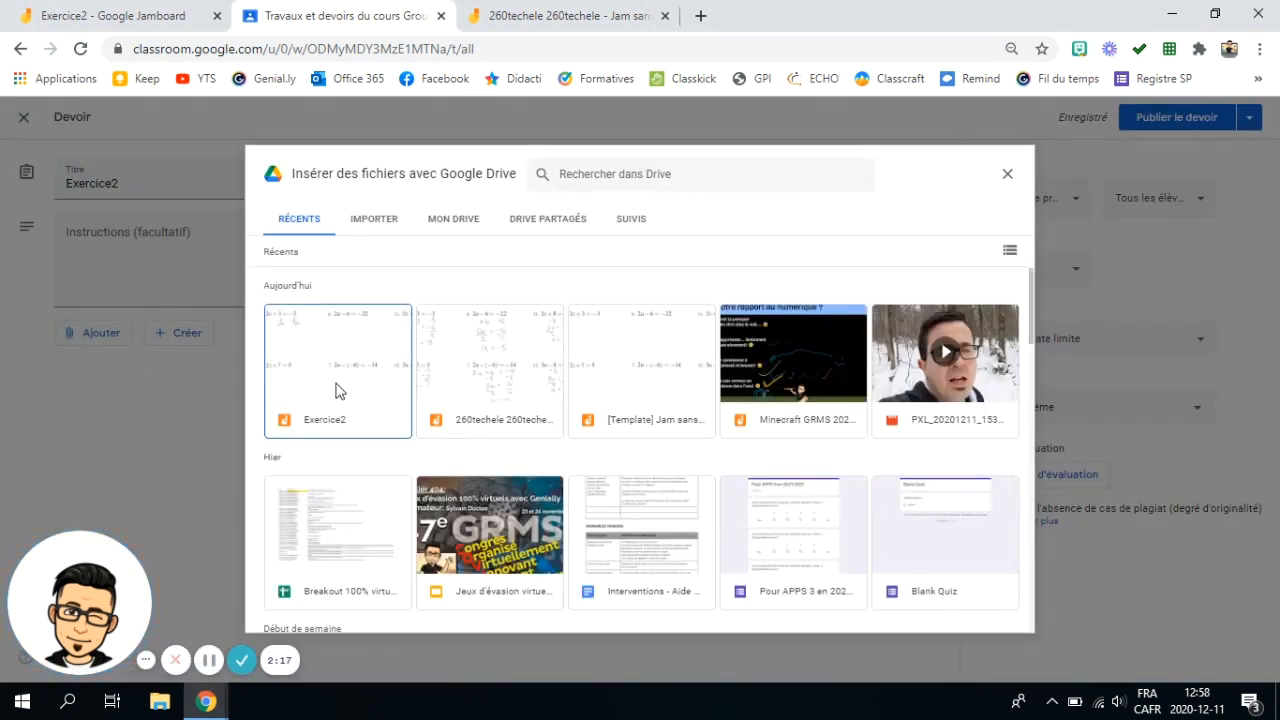
{"action": "left_click", "coordinate": [335, 367]}
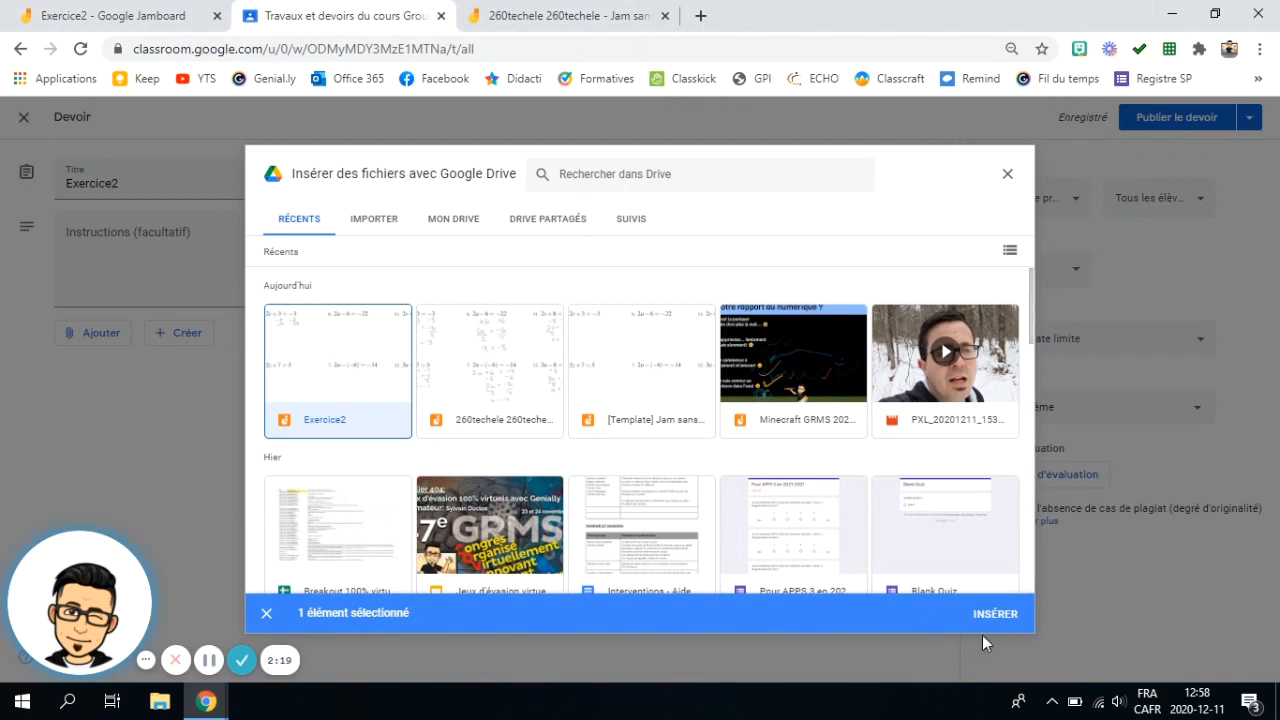
{"action": "left_click", "coordinate": [995, 614]}
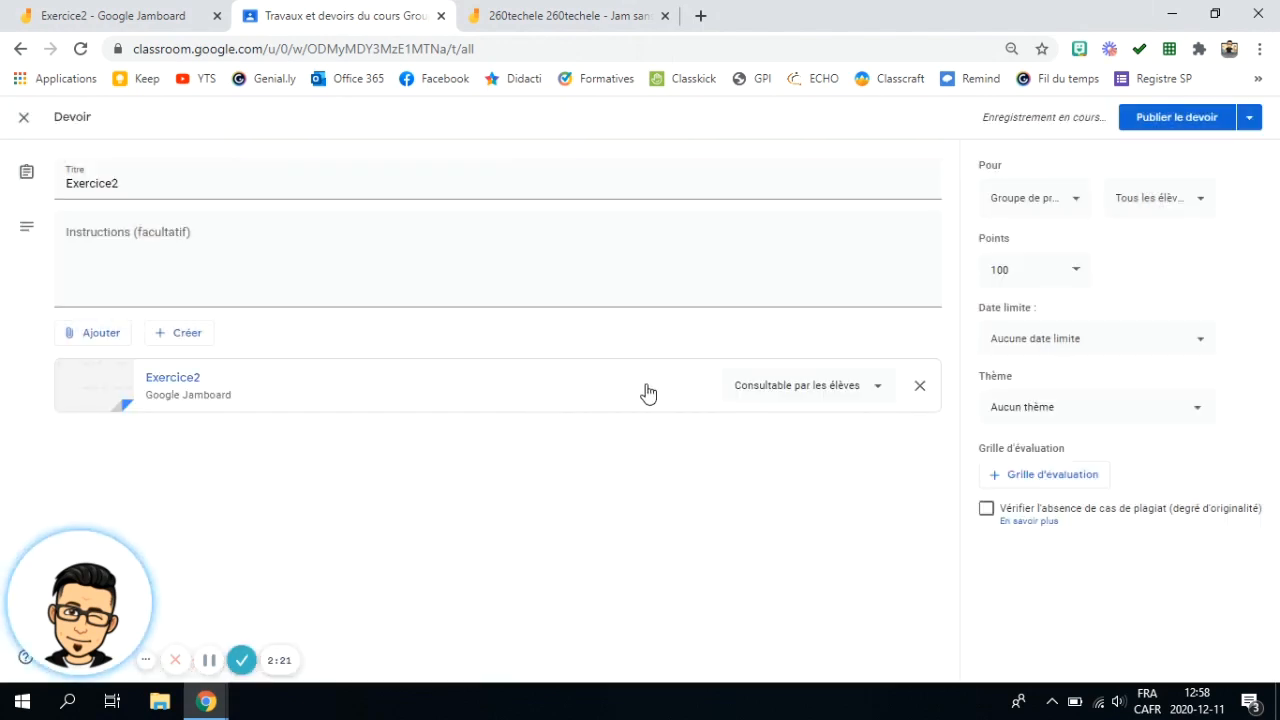
- Set the attached jam to "Faire une copie par élève" and publish the assignment
{"action": "left_click", "coordinate": [830, 388]}
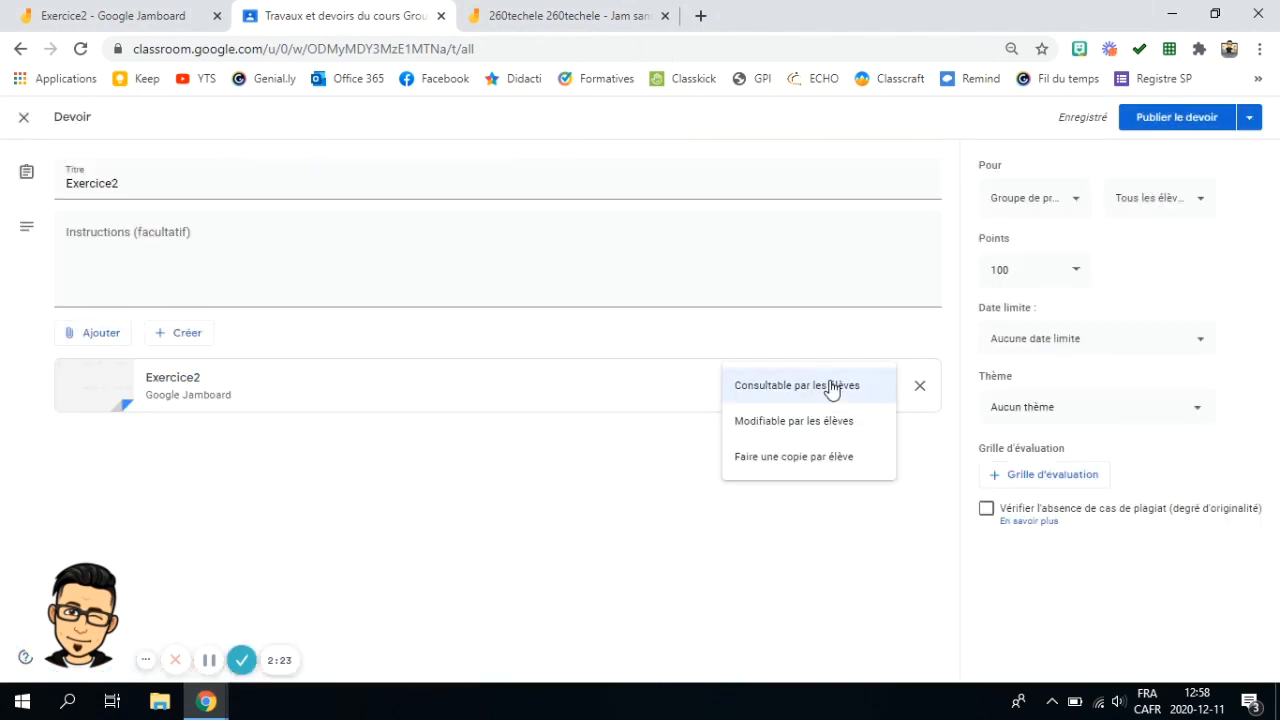
{"action": "left_click", "coordinate": [820, 463]}
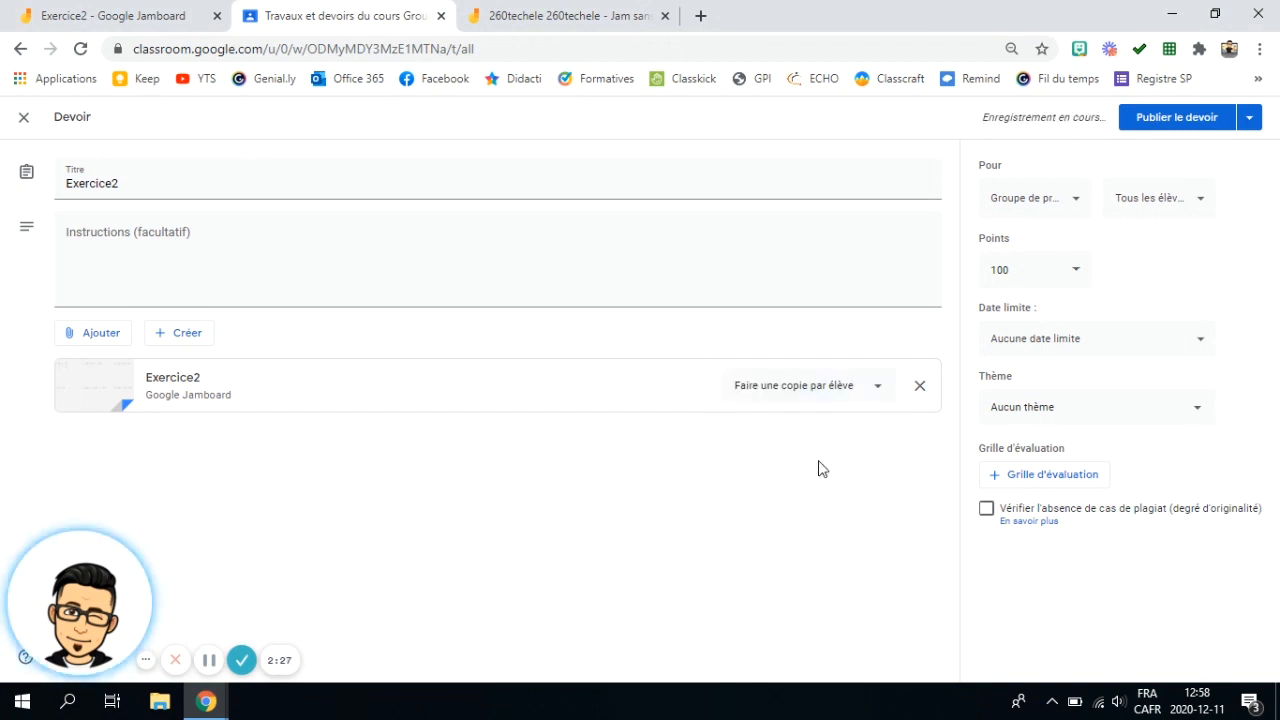
{"action": "left_click", "coordinate": [1214, 119]}
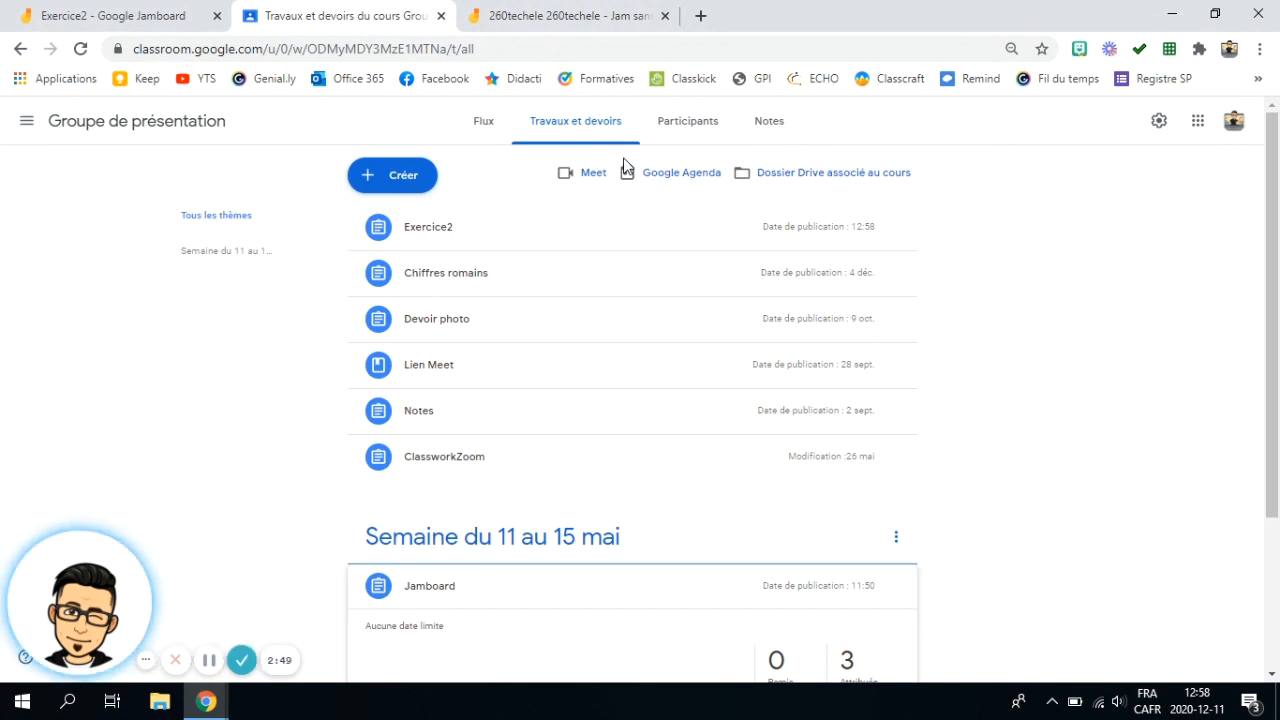
- Open the first listed student's work from the Jamboard assignment's student submissions in Google Jamboard
{"action": "left_click", "coordinate": [576, 22]}
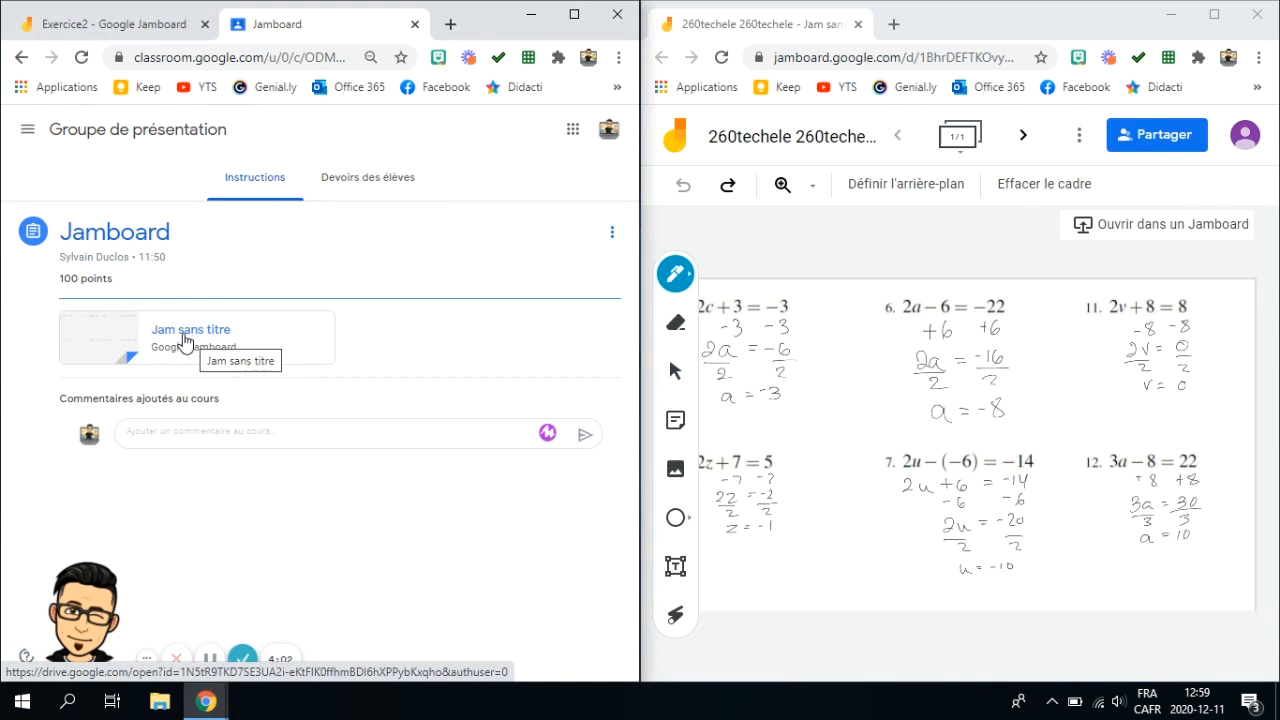
{"action": "left_click", "coordinate": [338, 178]}
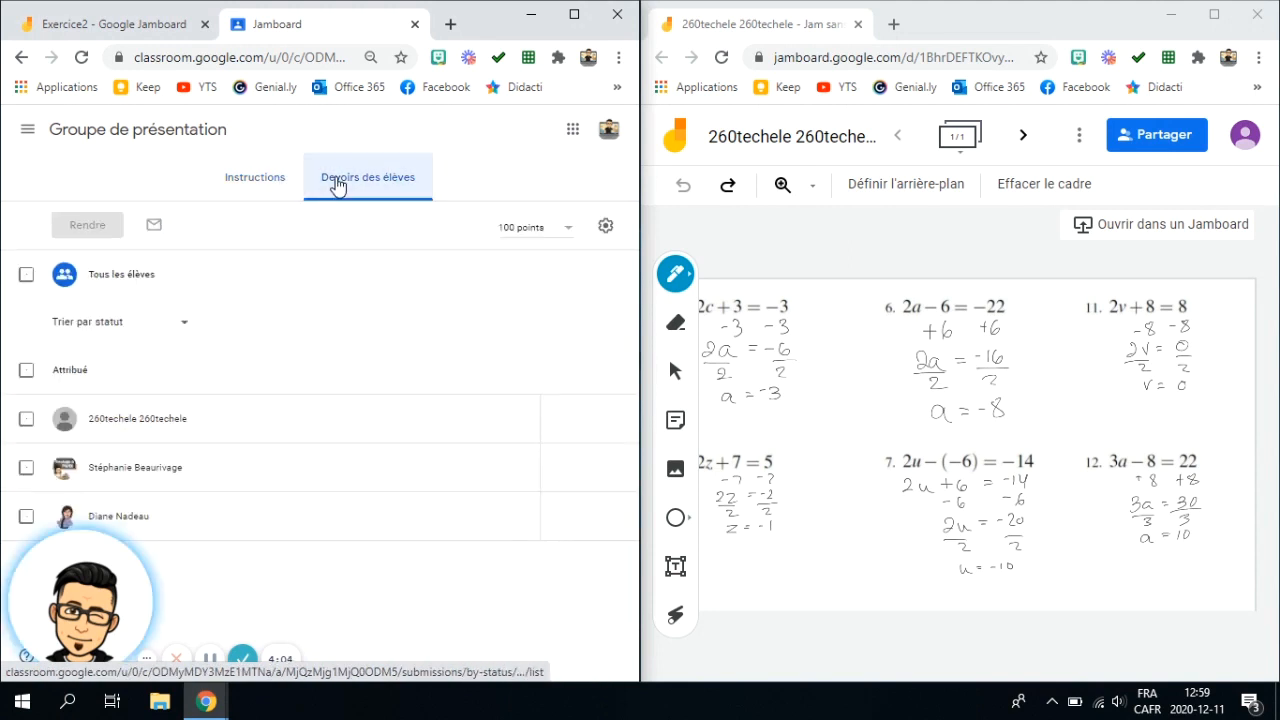
{"action": "left_click", "coordinate": [143, 419]}
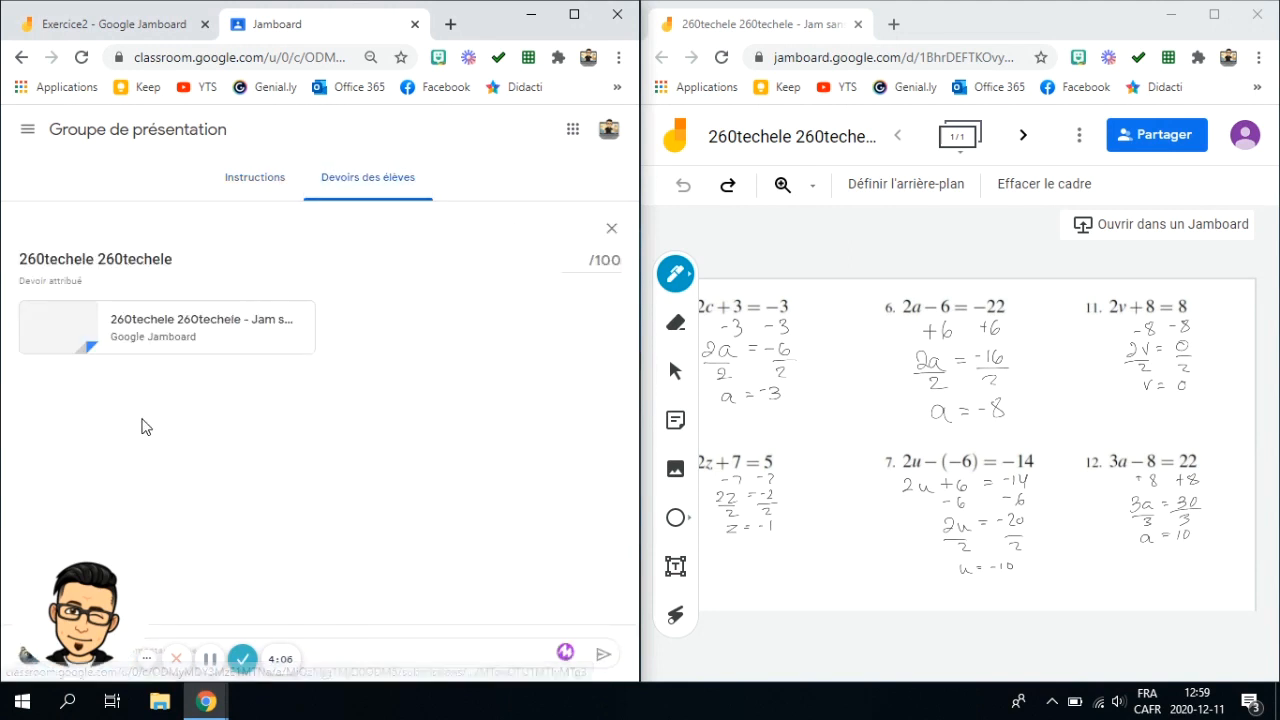
{"action": "left_click", "coordinate": [80, 328]}
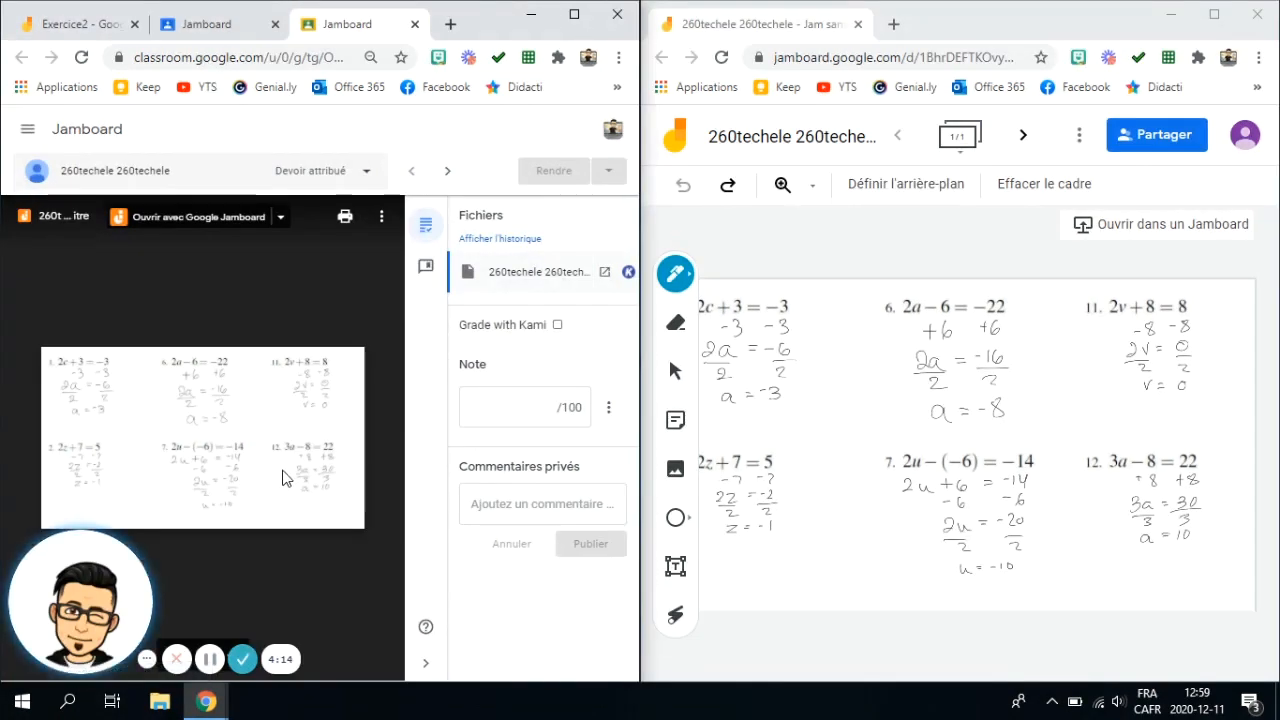
{"action": "left_click", "coordinate": [197, 218]}
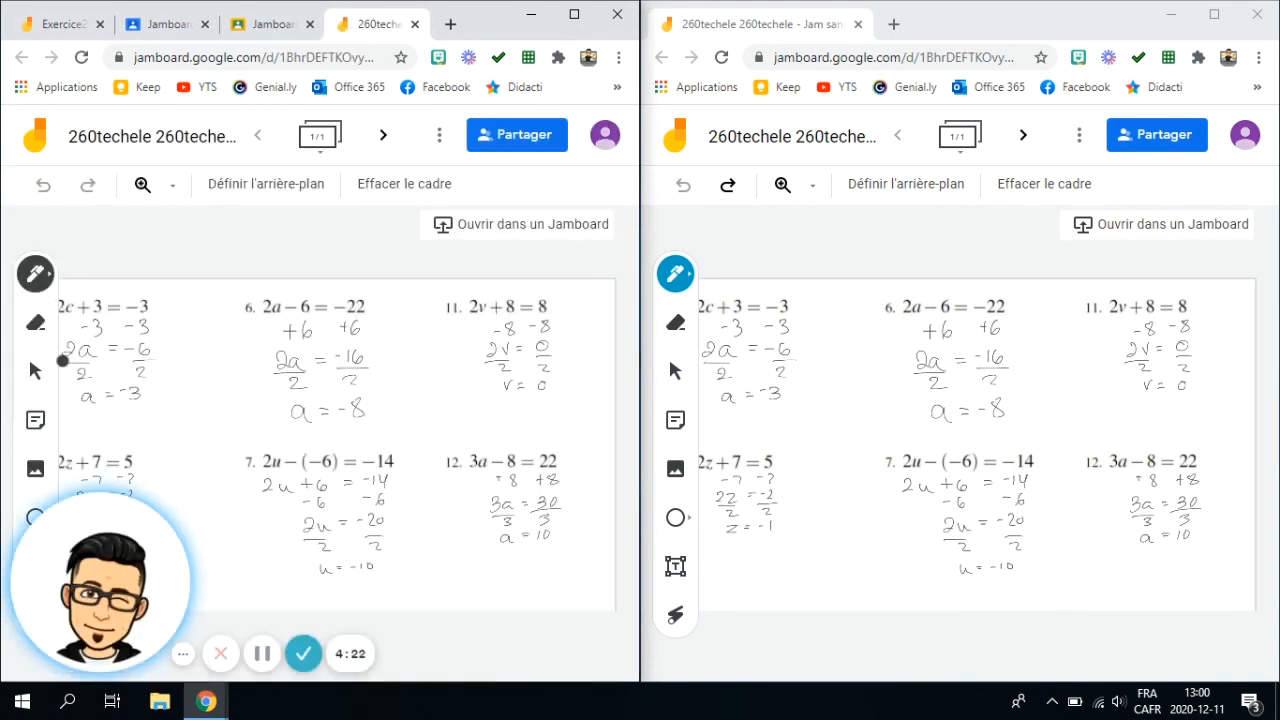
- Draw a large blue pen mark shaped like a B over the answer to equation 6 in the student's jam
{"action": "left_click", "coordinate": [35, 273]}
{"action": "left_click", "coordinate": [133, 322]}
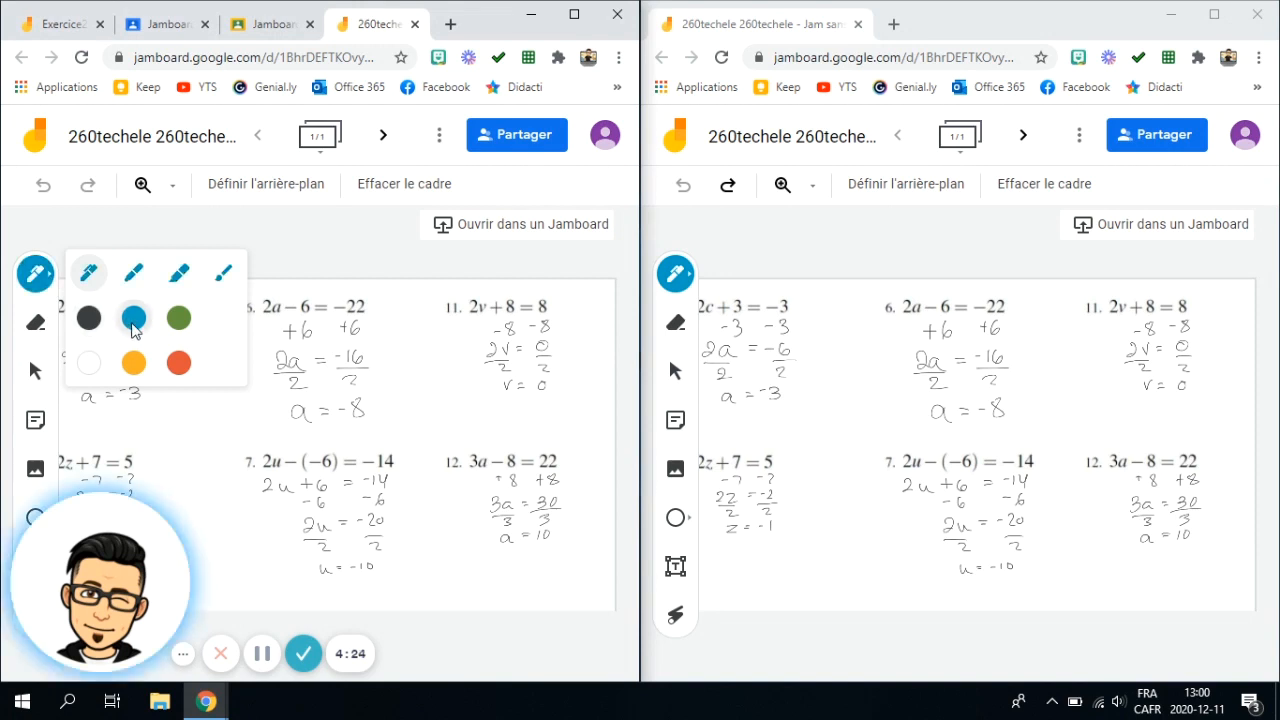
{"action": "mouse_move", "coordinate": [339, 431]}
{"action": "left_mouse_down"}
{"action": "mouse_move", "coordinate": [378, 362]}
{"action": "mouse_move", "coordinate": [346, 429]}
{"action": "left_mouse_up"}
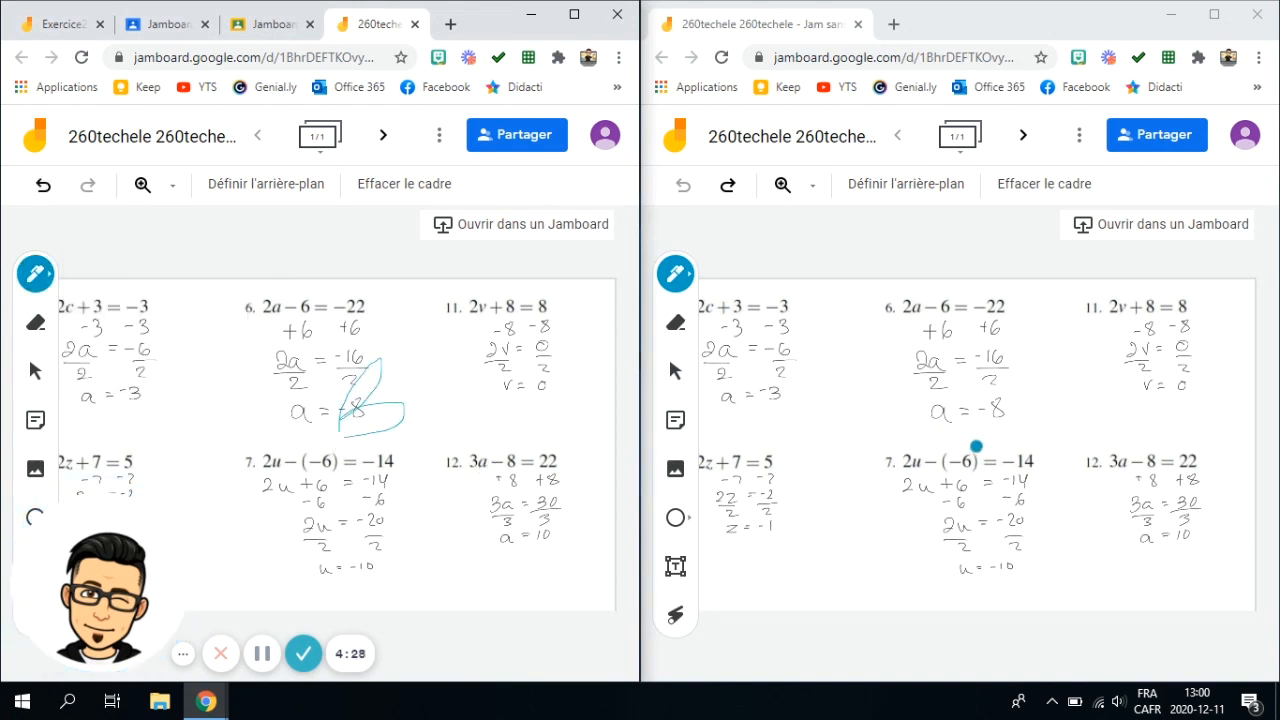